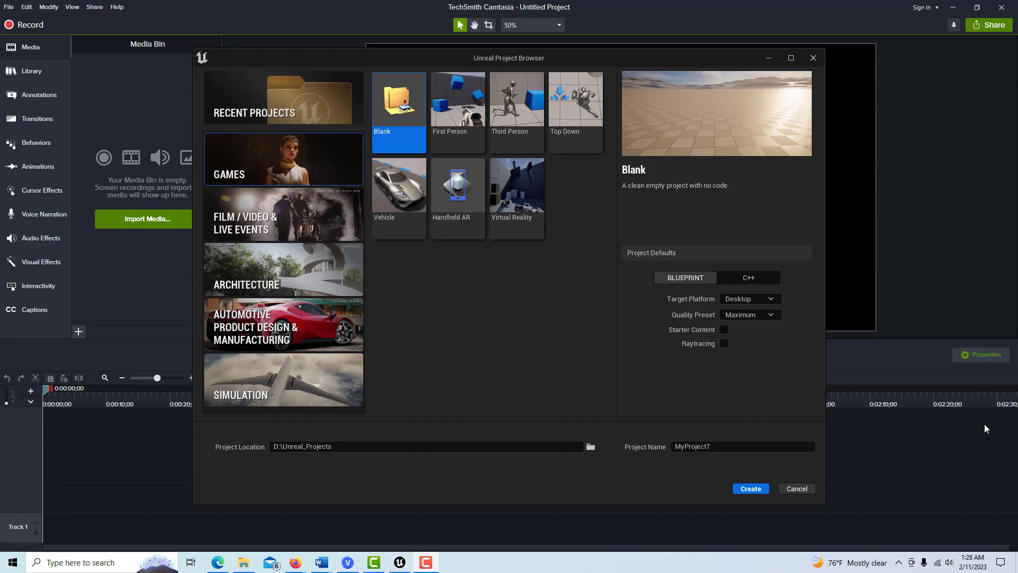
# Pick the Third Person game template and create the project as MyProject7.
pyautogui.click(511, 114)
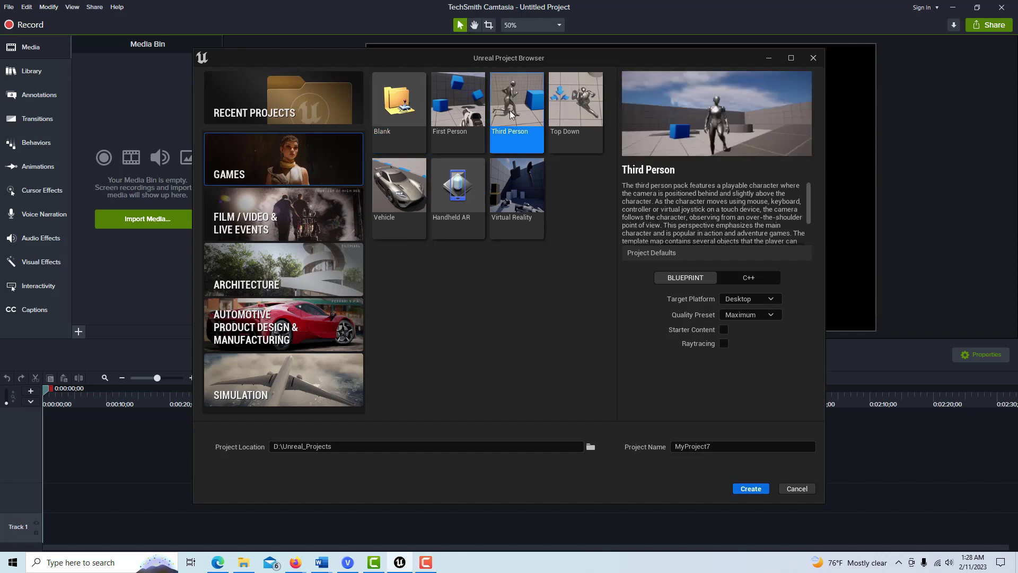
pyautogui.click(745, 488)
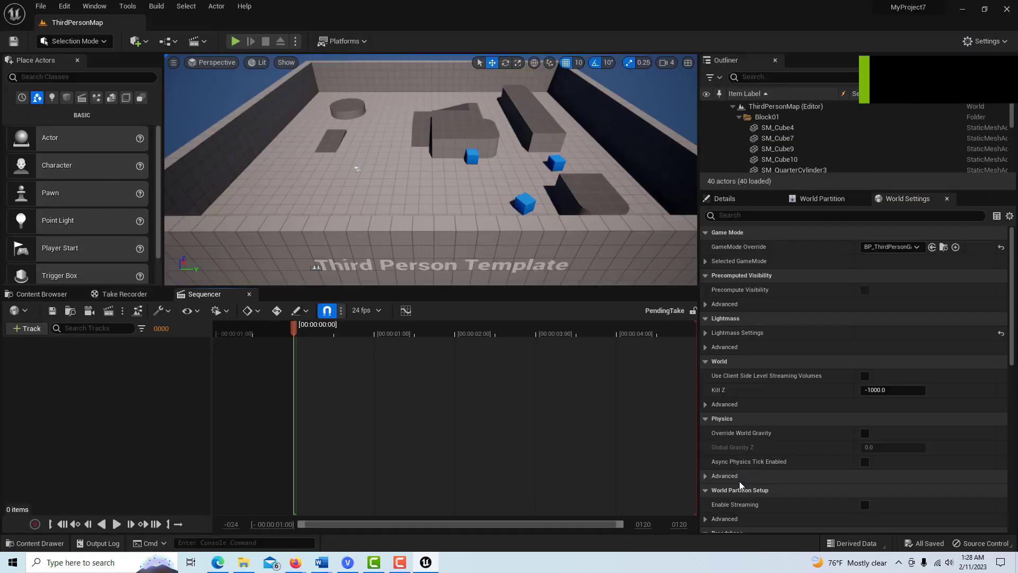
# Start a new project from the File menu and create the Blank project MyProject8.
pyautogui.click(41, 6)
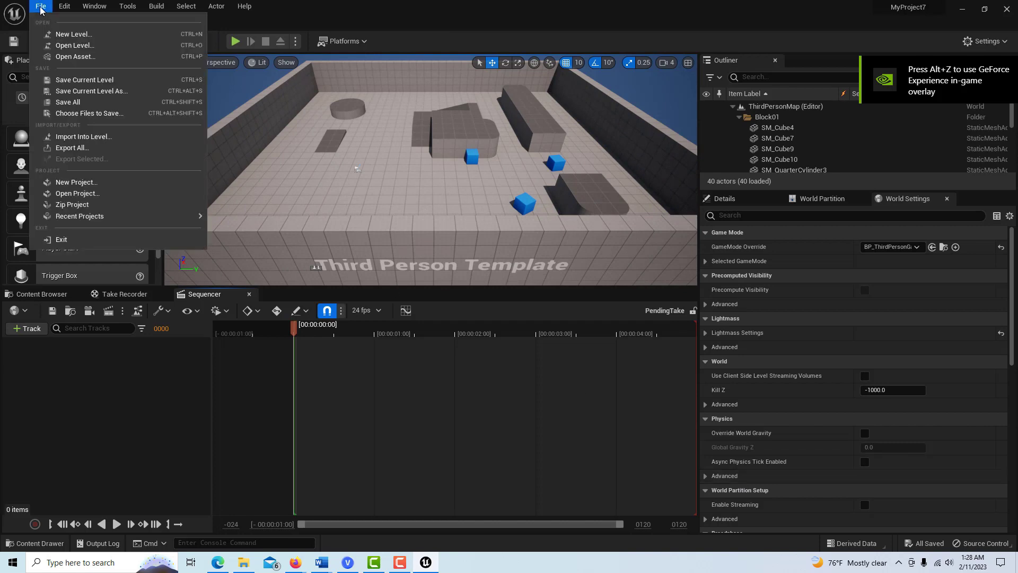
pyautogui.click(91, 181)
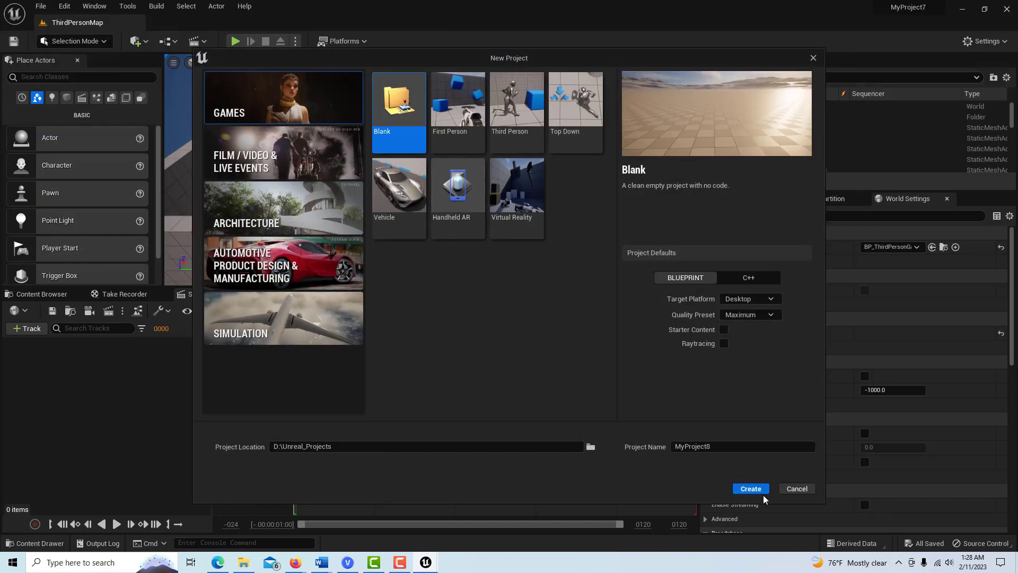
pyautogui.click(751, 488)
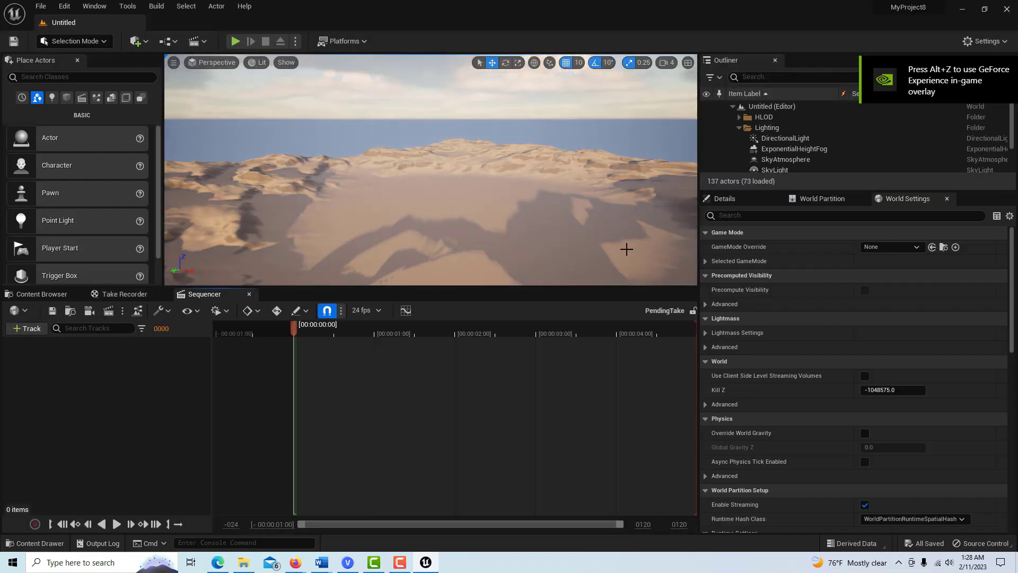
# Add the Third Person feature pack from the Content Browser's Add menu, then close the dialog.
pyautogui.click(29, 330)
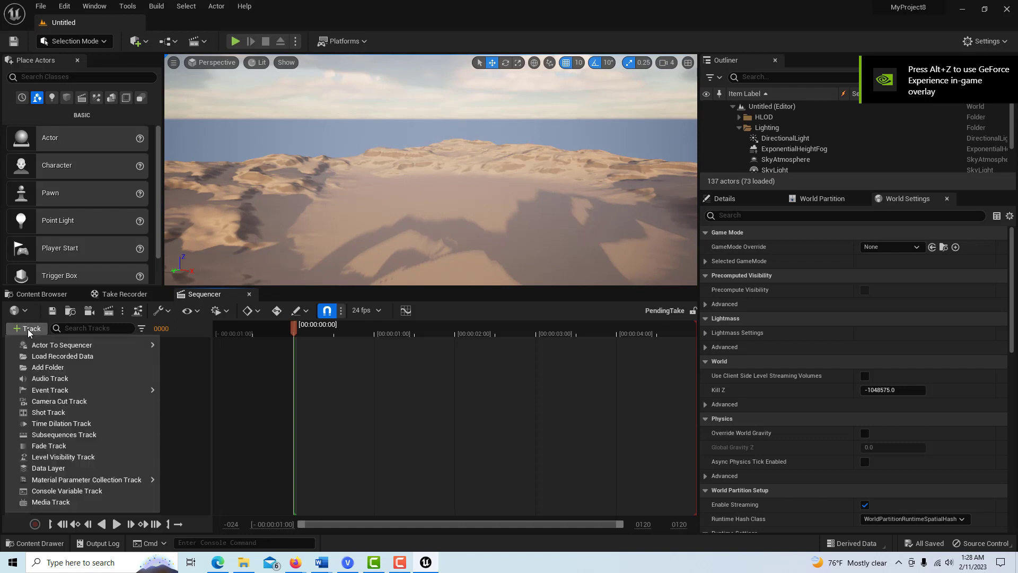
pyautogui.click(30, 308)
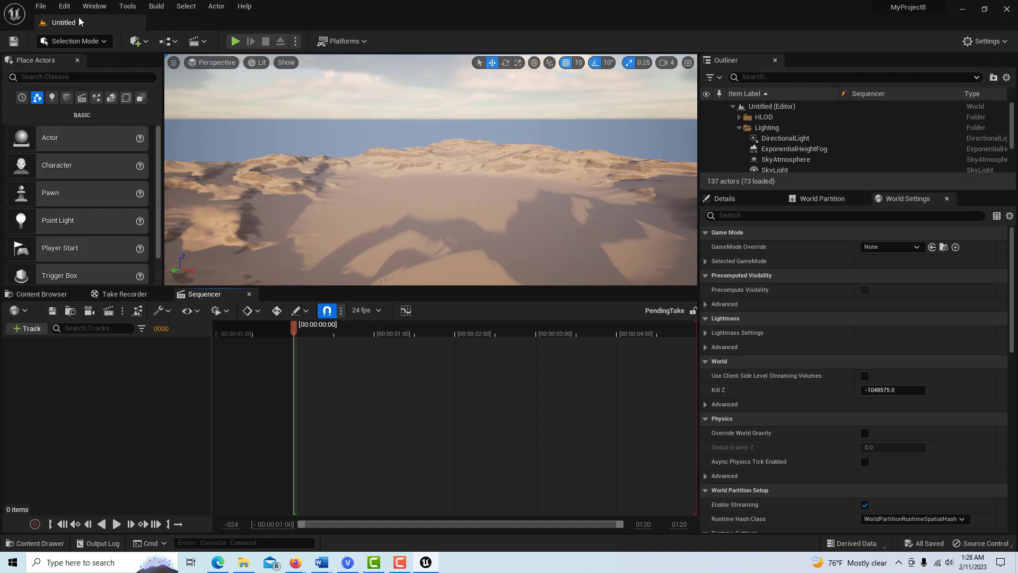
pyautogui.click(41, 295)
pyautogui.click(33, 310)
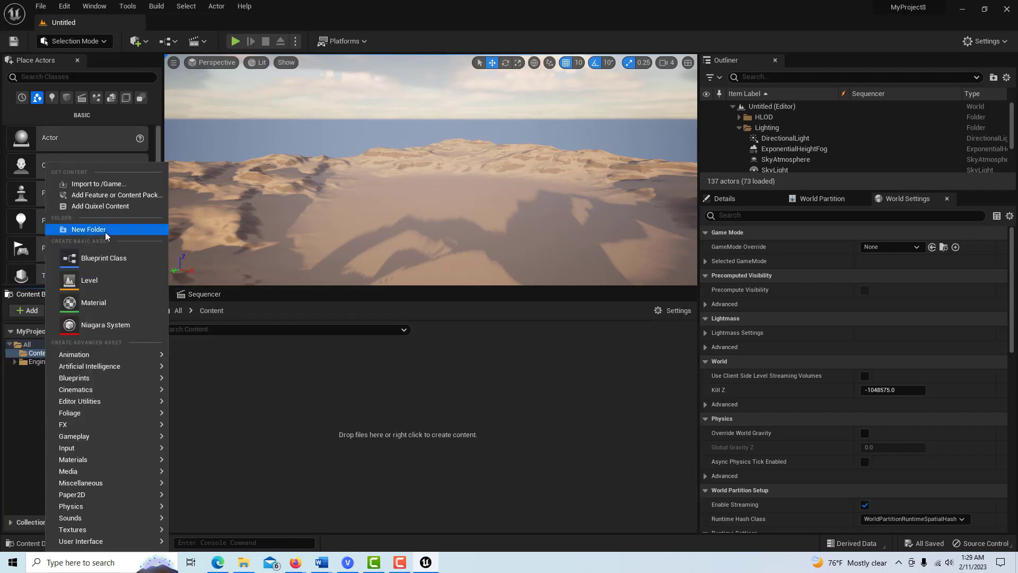
pyautogui.click(85, 195)
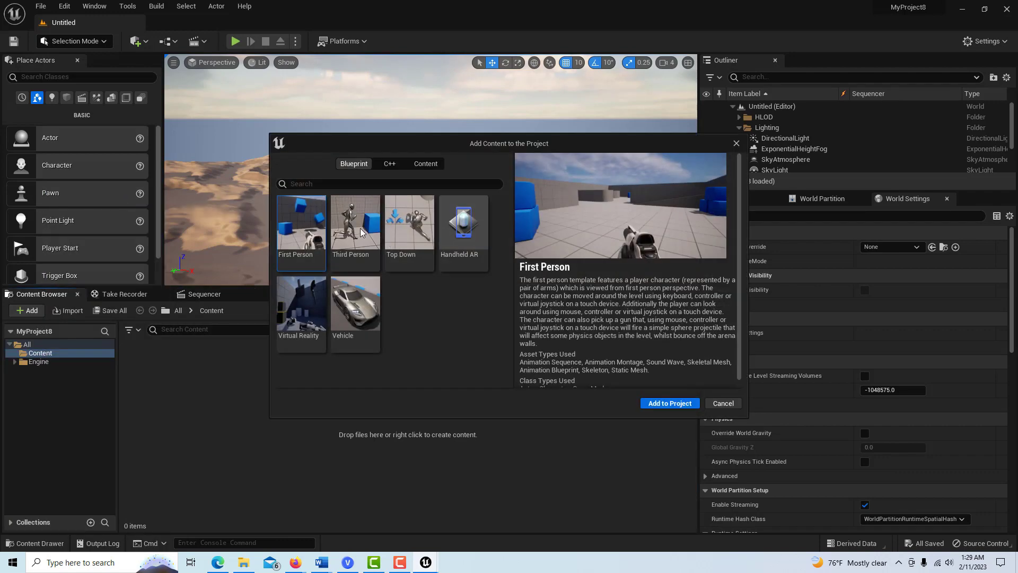
pyautogui.click(361, 228)
pyautogui.click(687, 405)
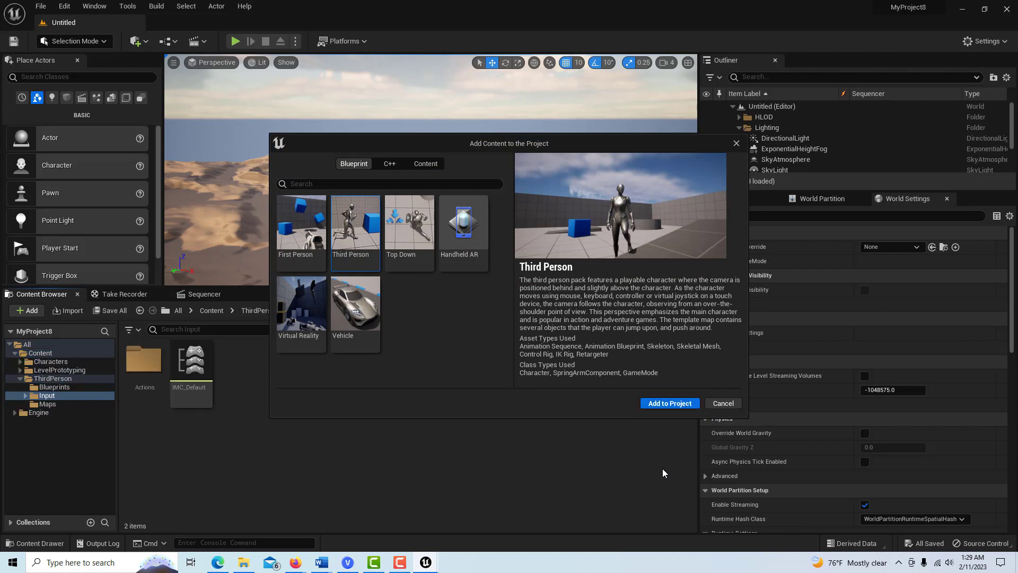
pyautogui.click(738, 145)
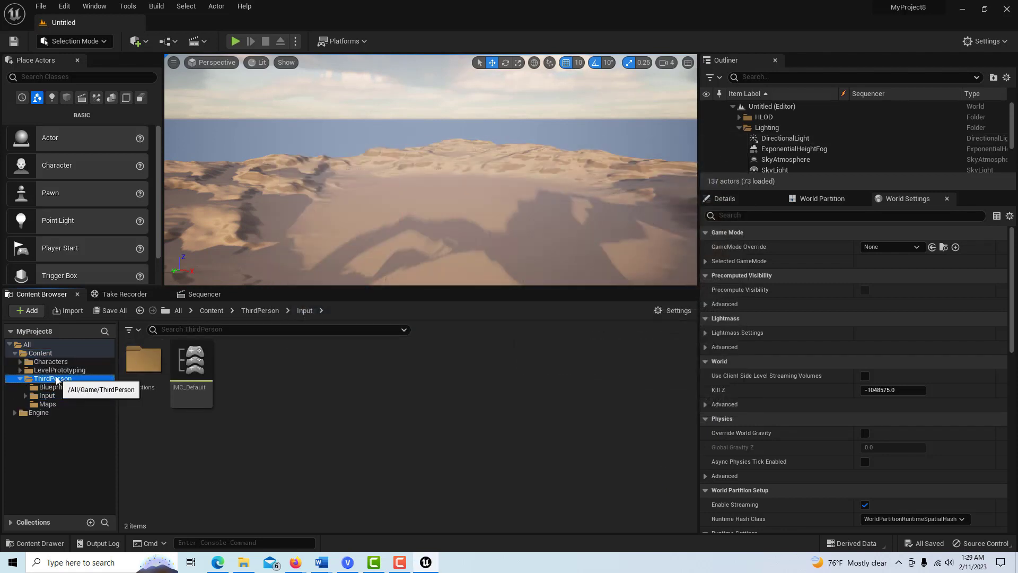
# Open BP_ThirdPersonCharacter from the ThirdPerson > Blueprints folder.
pyautogui.click(52, 378)
pyautogui.doubleClick(153, 373)
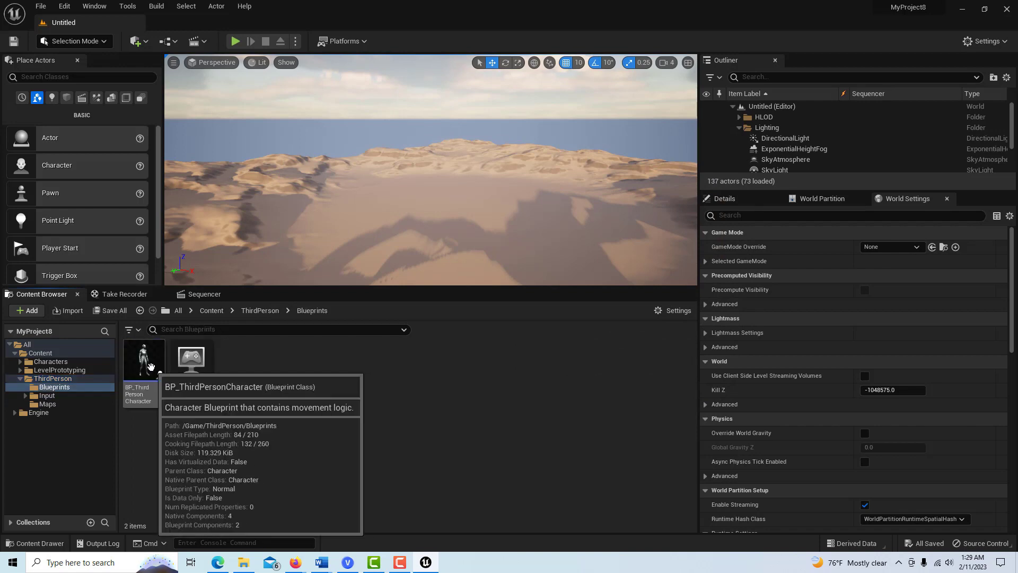
pyautogui.doubleClick(151, 367)
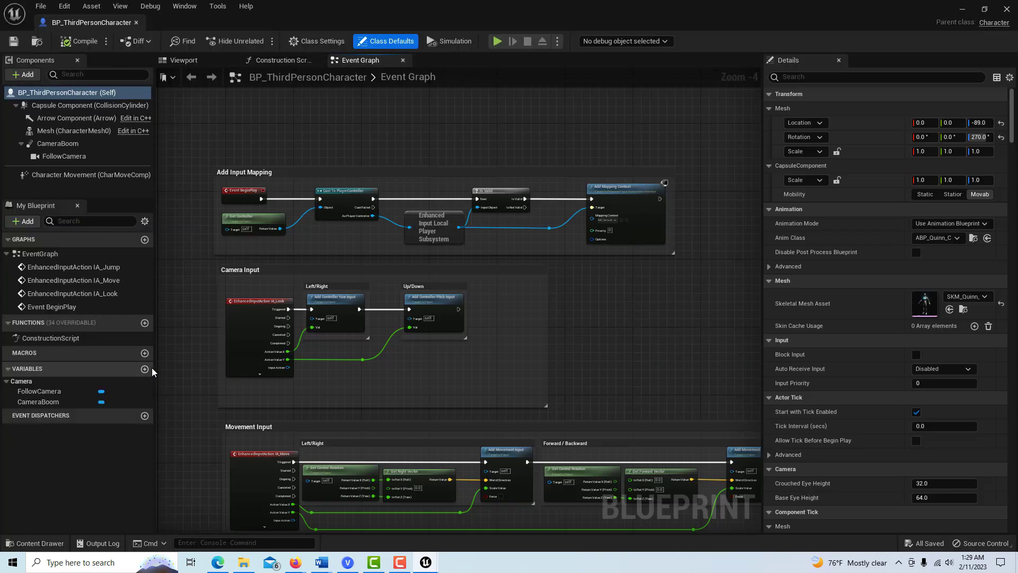
# Search 'speed' in Details, set Max Walk Speed to 10000, save and close the blueprint.
pyautogui.click(799, 79)
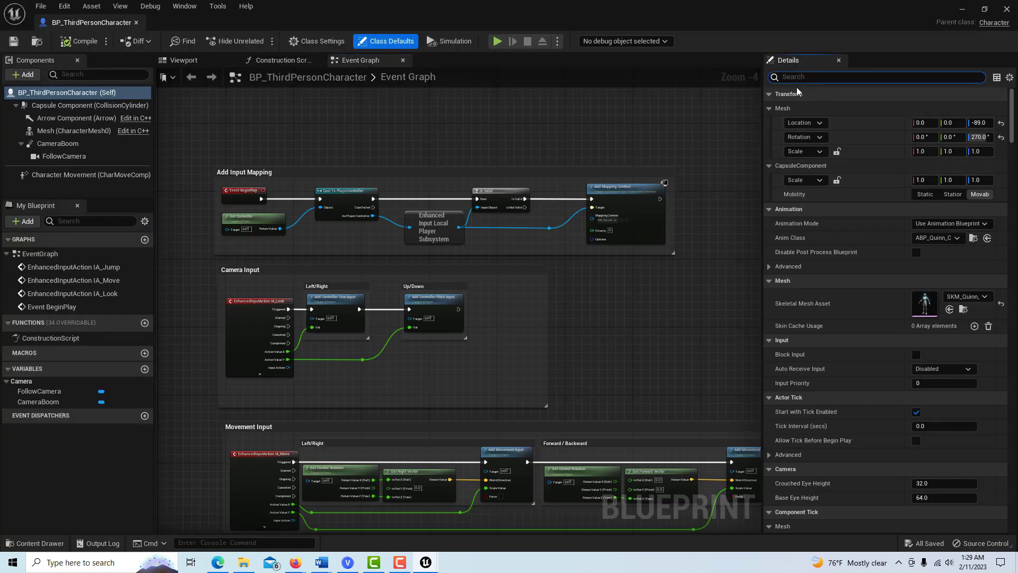
pyautogui.write('spe')
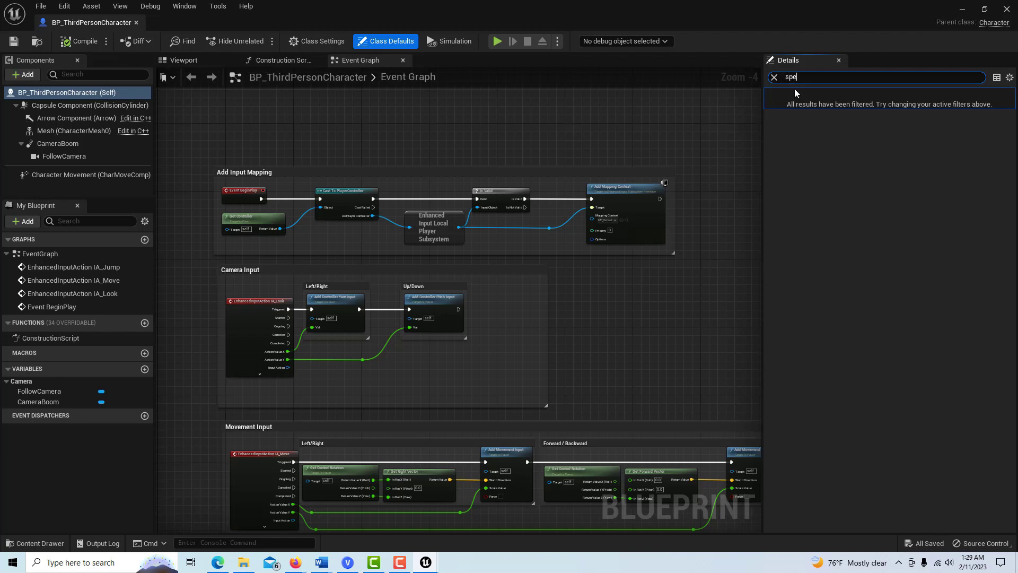
pyautogui.write('ee')
pyautogui.press('BackSpace')
pyautogui.write('d')
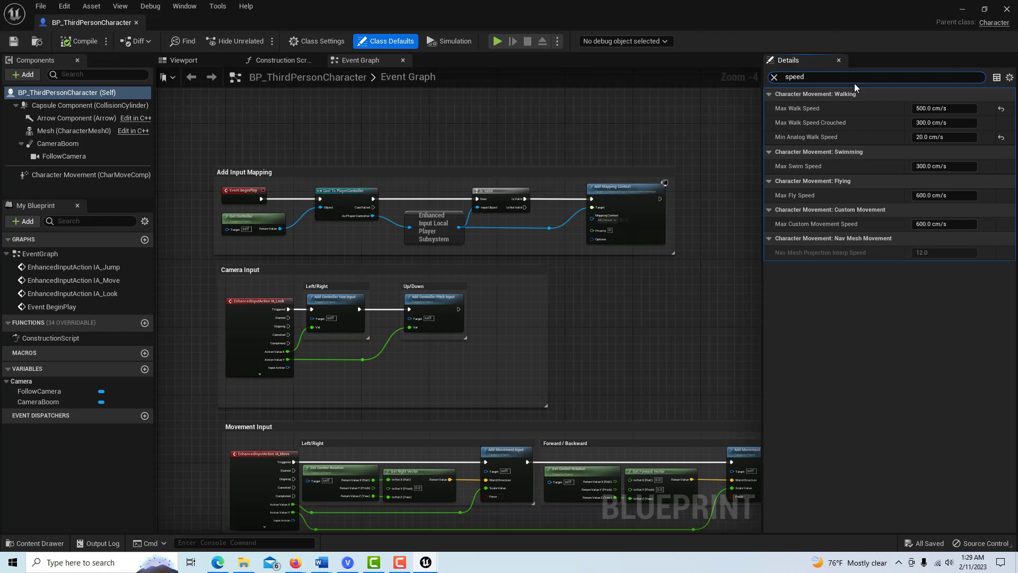
pyautogui.click(946, 108)
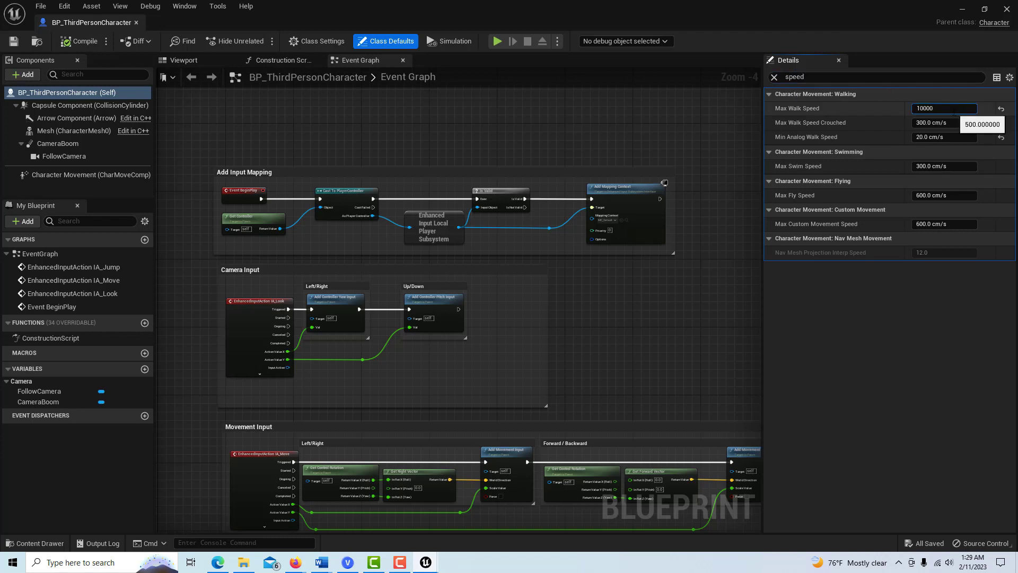
pyautogui.press('Return')
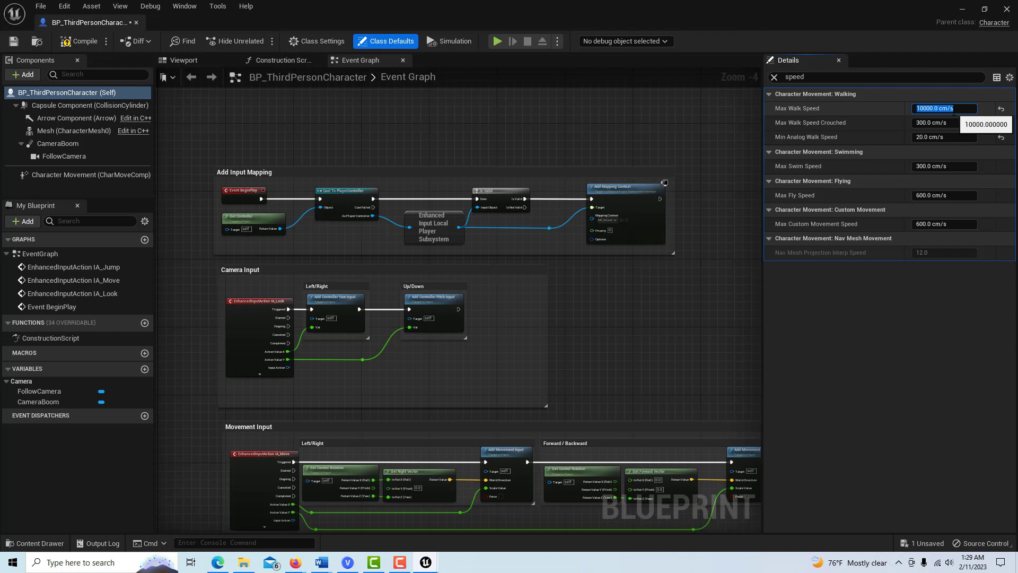
pyautogui.click(36, 42)
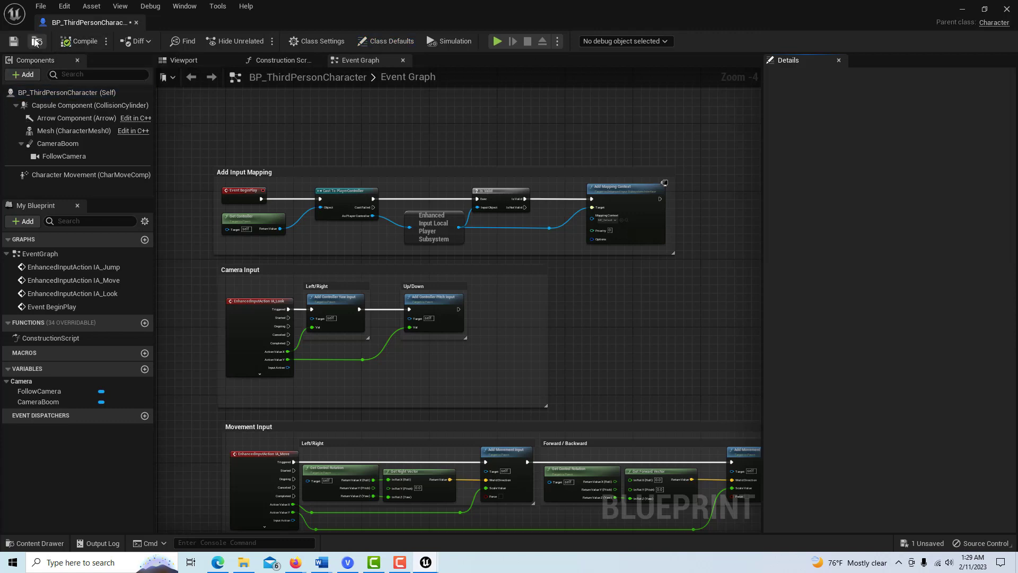
pyautogui.click(136, 22)
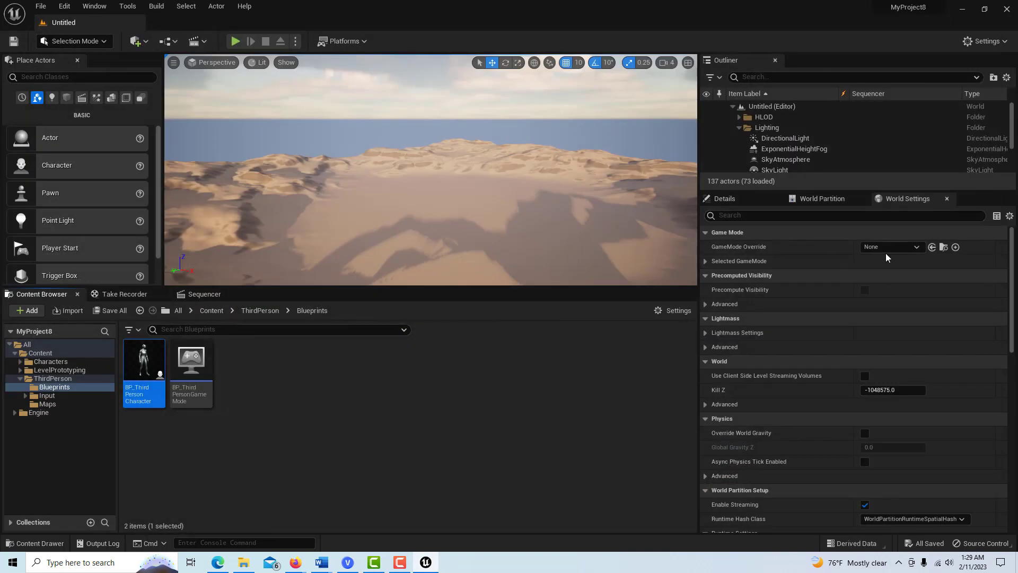
# Set the level's GameMode Override to BP_ThirdPersonGameMode in World Settings.
pyautogui.click(910, 247)
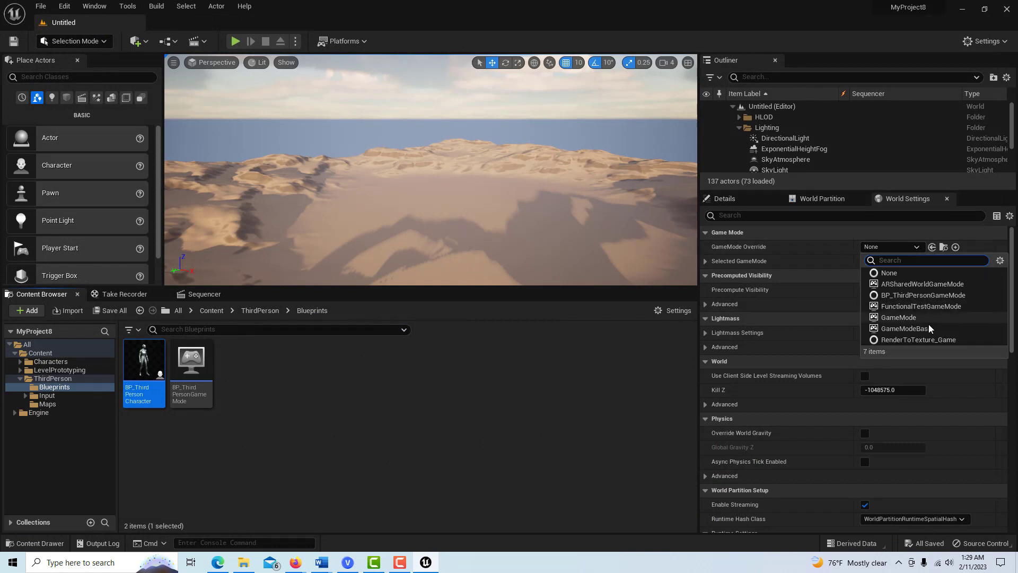
pyautogui.click(928, 301)
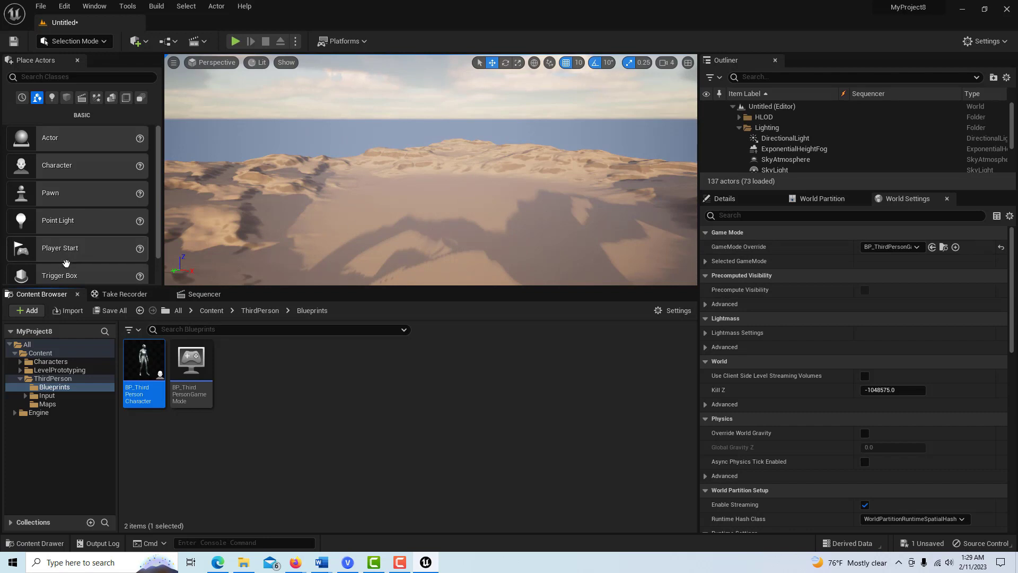
pyautogui.click(125, 295)
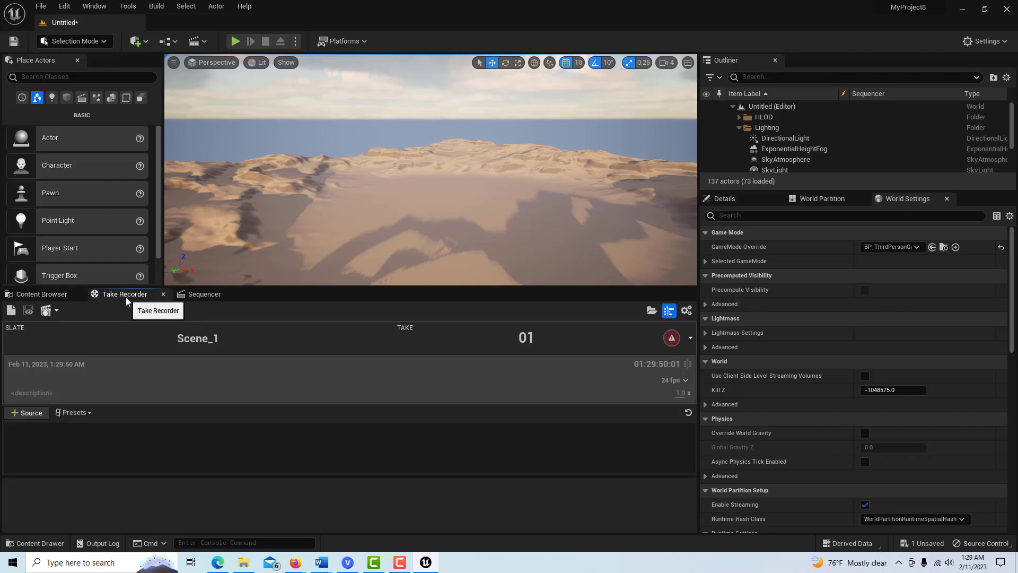
# Add Player as a Take Recorder source, then launch Play-in-Editor.
pyautogui.click(38, 414)
pyautogui.moveTo(93, 270)
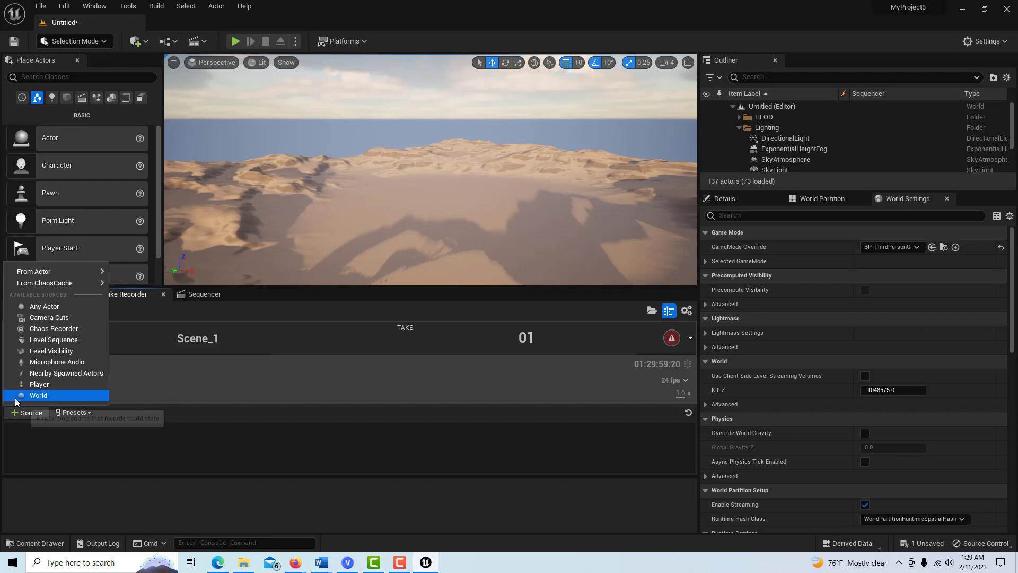
pyautogui.click(35, 384)
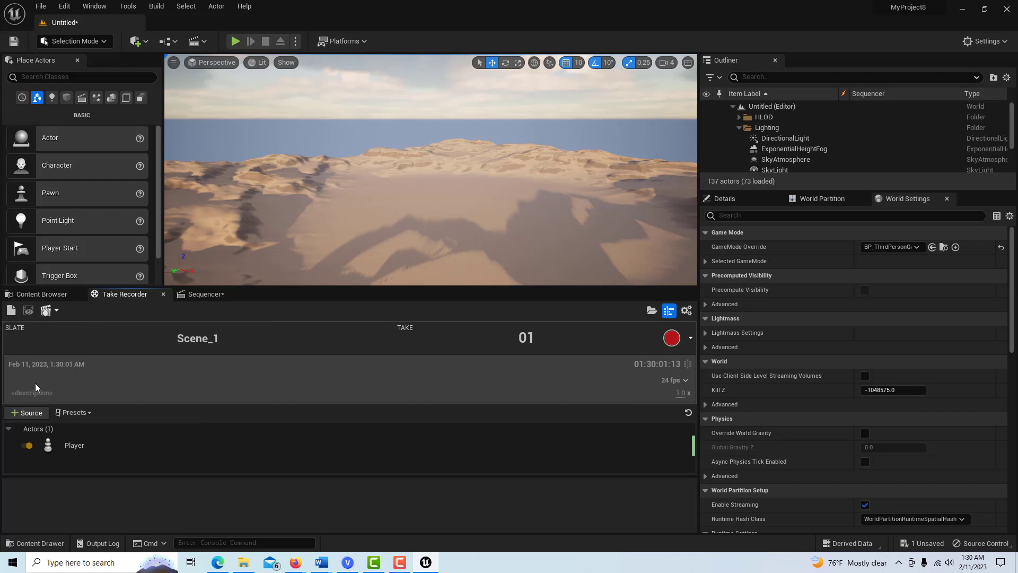
pyautogui.click(236, 42)
# Record take 1 while running forward with W and jumping with Space, then stop with Esc.
pyautogui.click(672, 338)
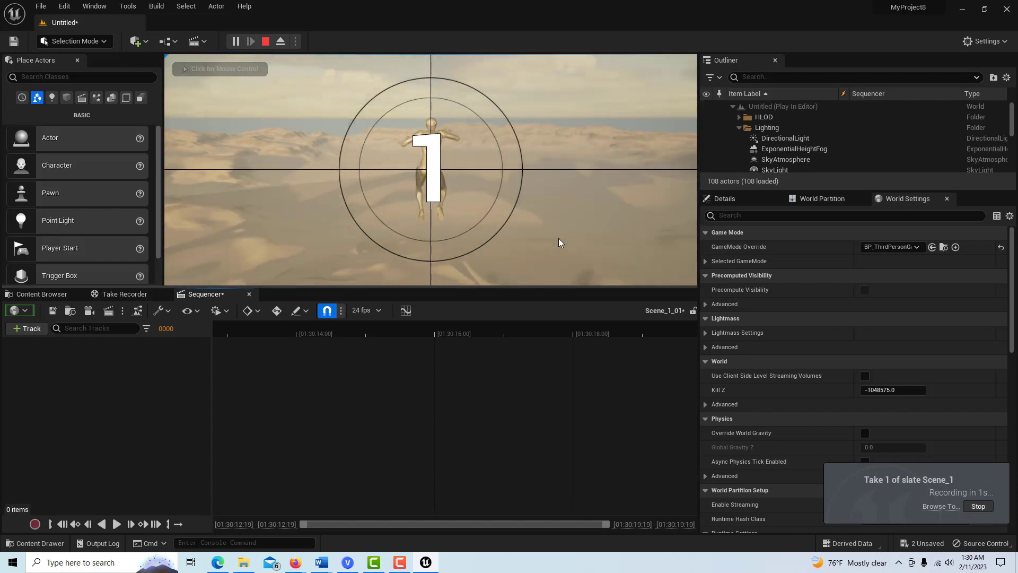
pyautogui.press('w')
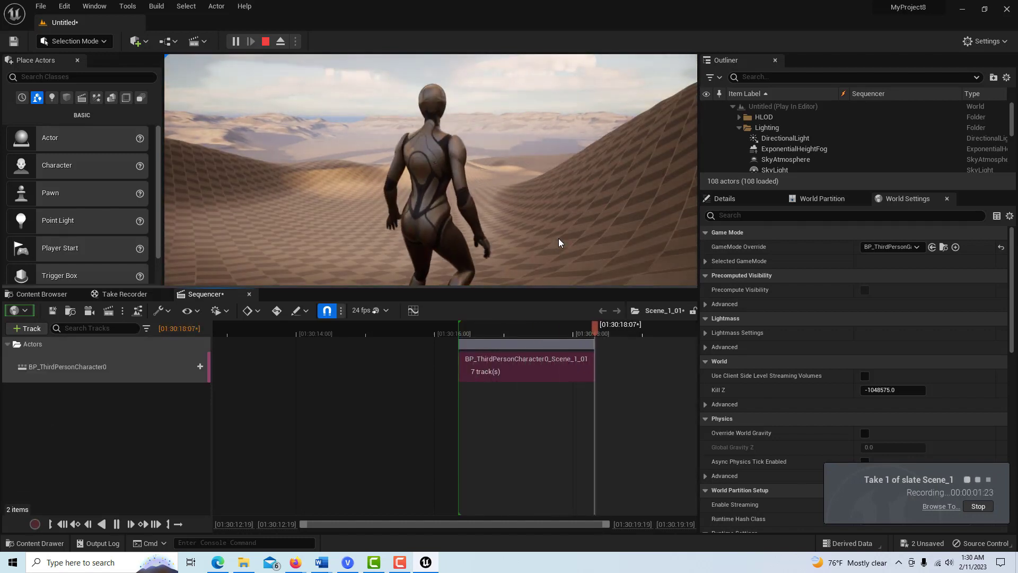
pyautogui.click(558, 238)
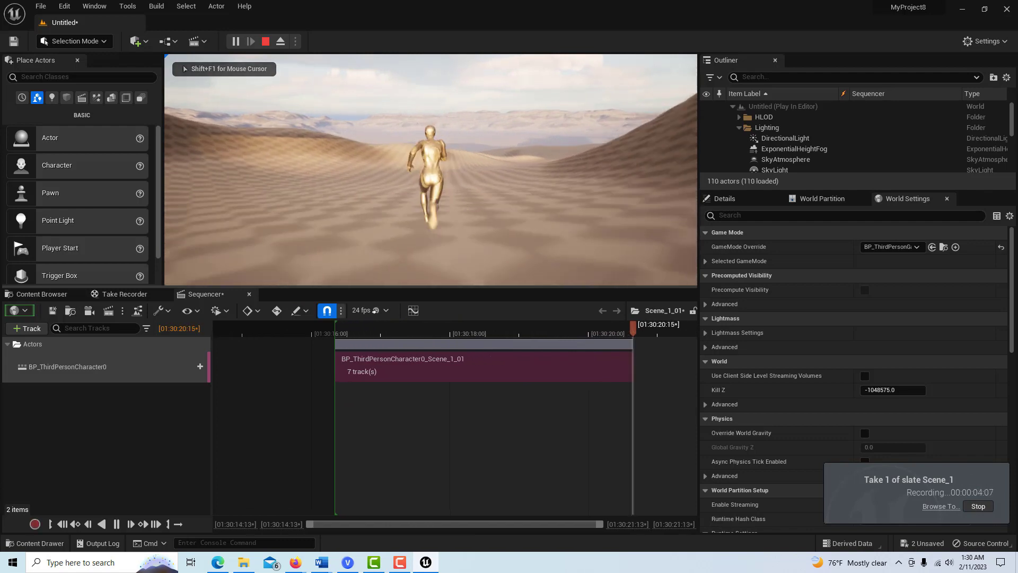
pyautogui.press('space')
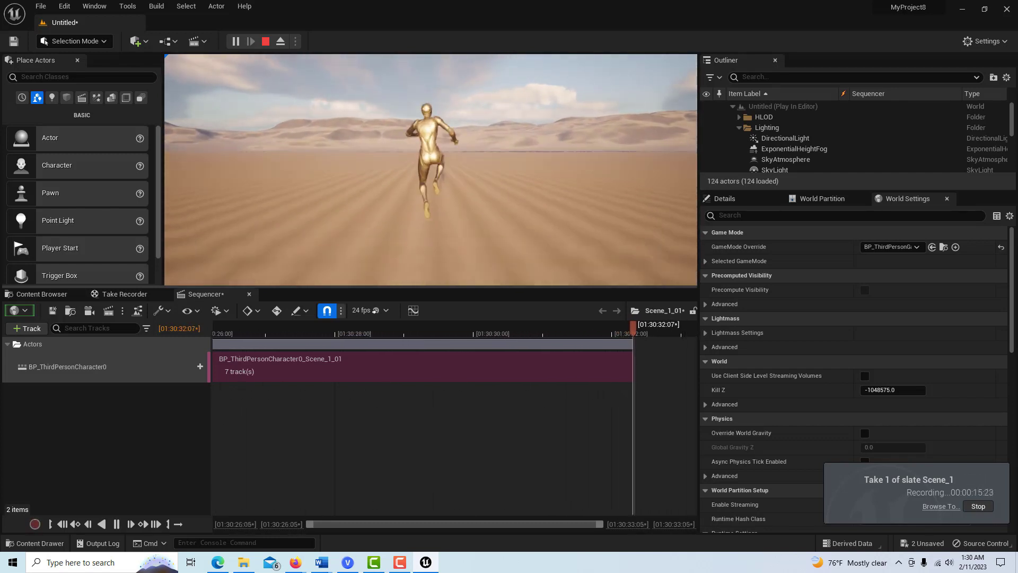
pyautogui.press('space')
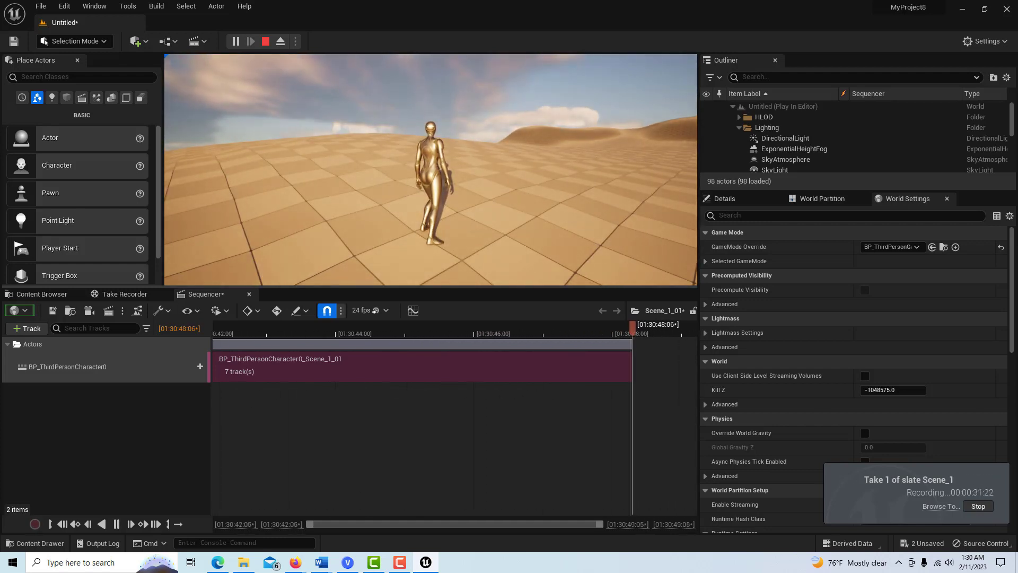
pyautogui.press('Escape')
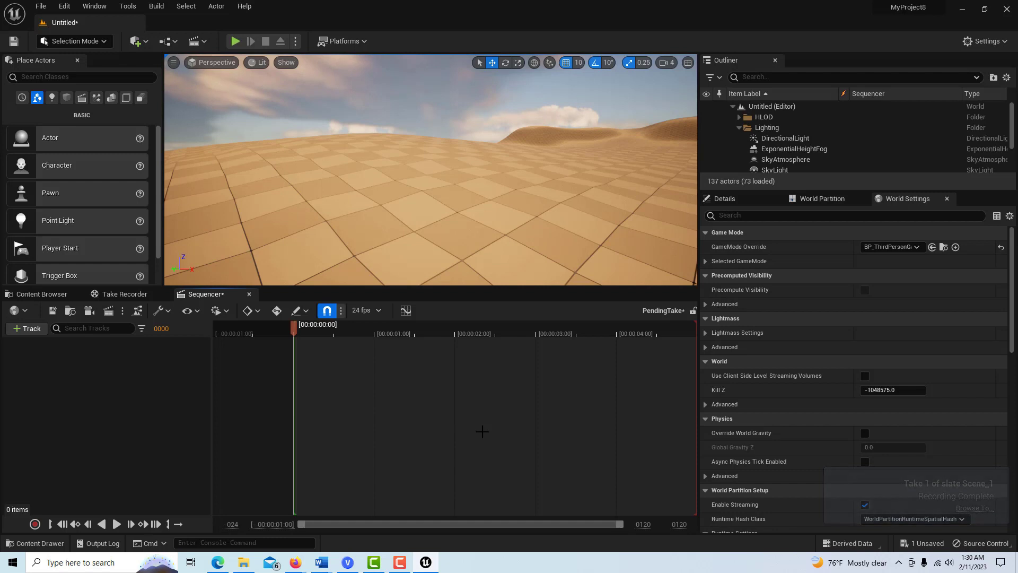
# Browse to Cinematics > Takes > 2023-02-11 and open the Scene_1_01 take.
pyautogui.click(128, 294)
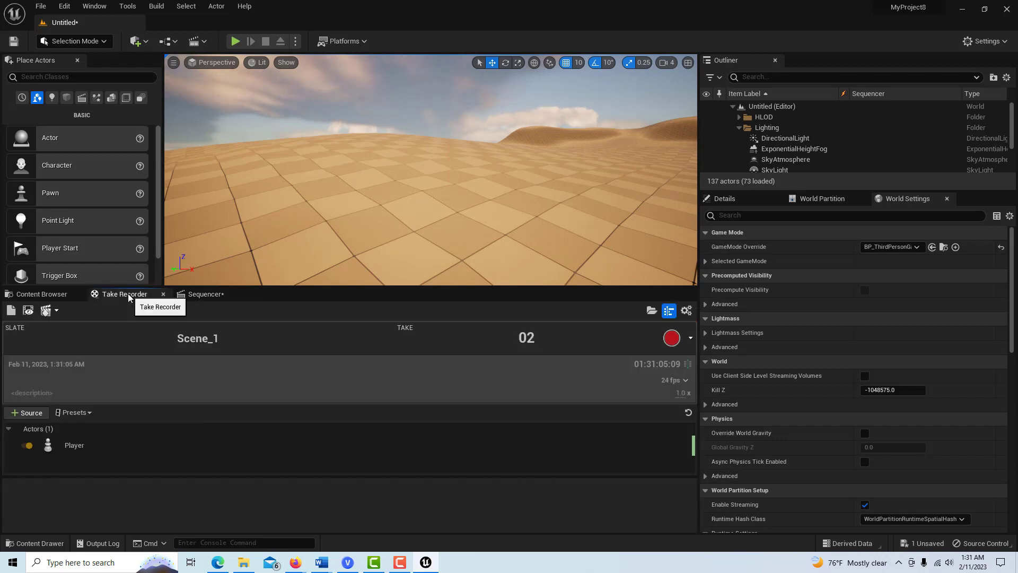
pyautogui.click(13, 295)
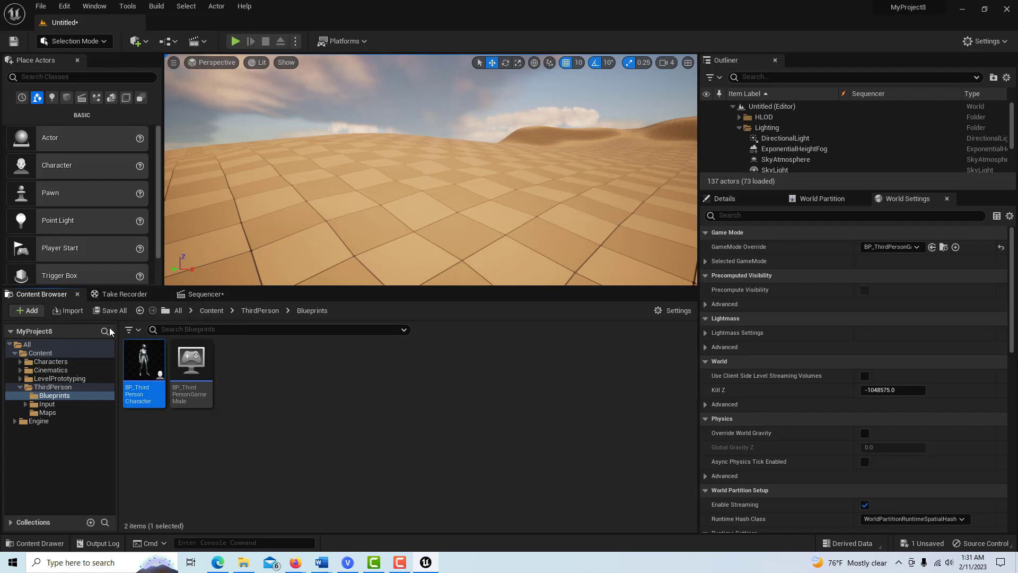
pyautogui.click(68, 371)
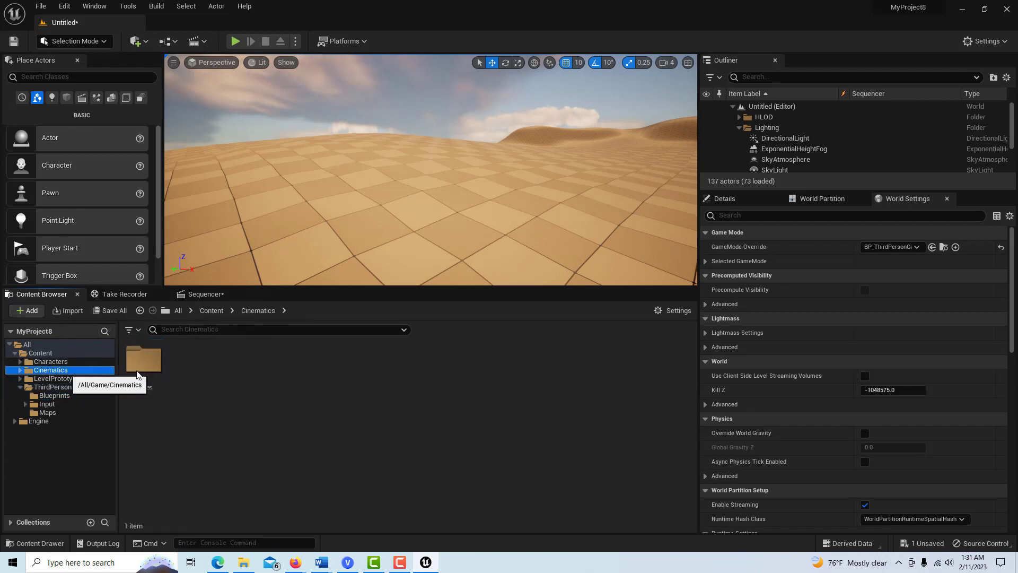
pyautogui.doubleClick(141, 363)
pyautogui.doubleClick(141, 363)
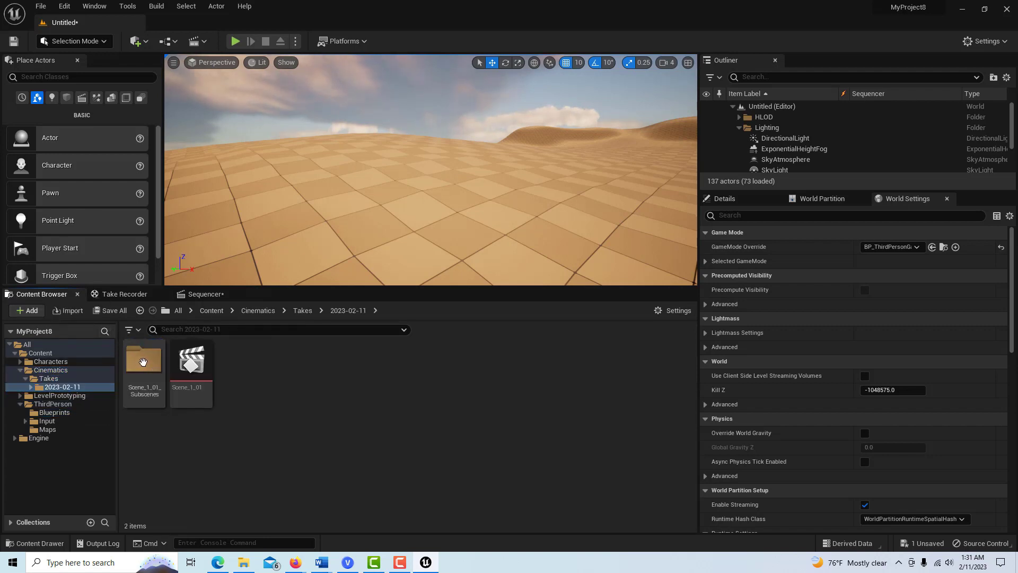
pyautogui.doubleClick(194, 363)
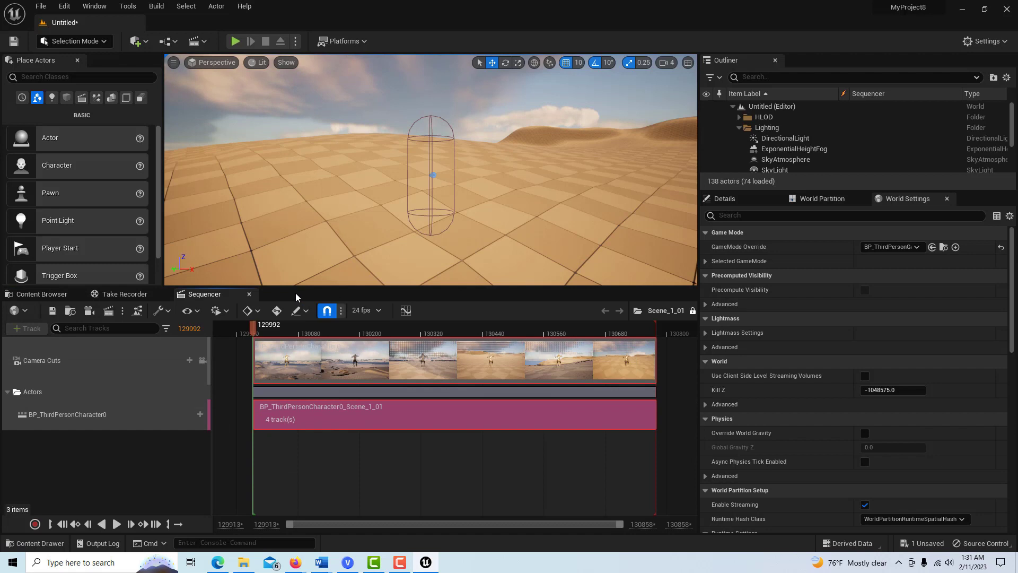
# Lock the viewport to the Camera Cuts track and play back Scene_1_01.
pyautogui.click(202, 361)
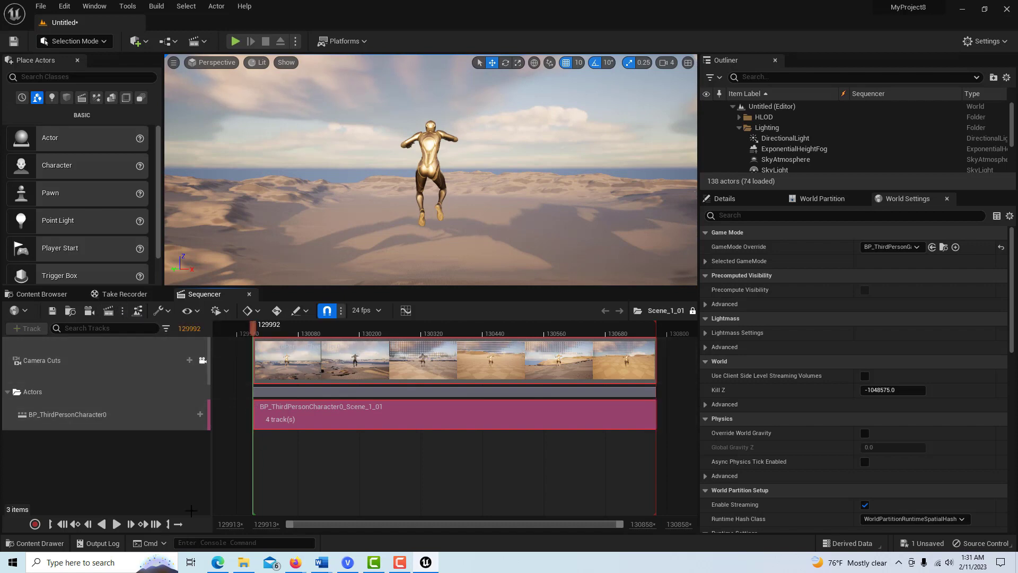
pyautogui.click(117, 525)
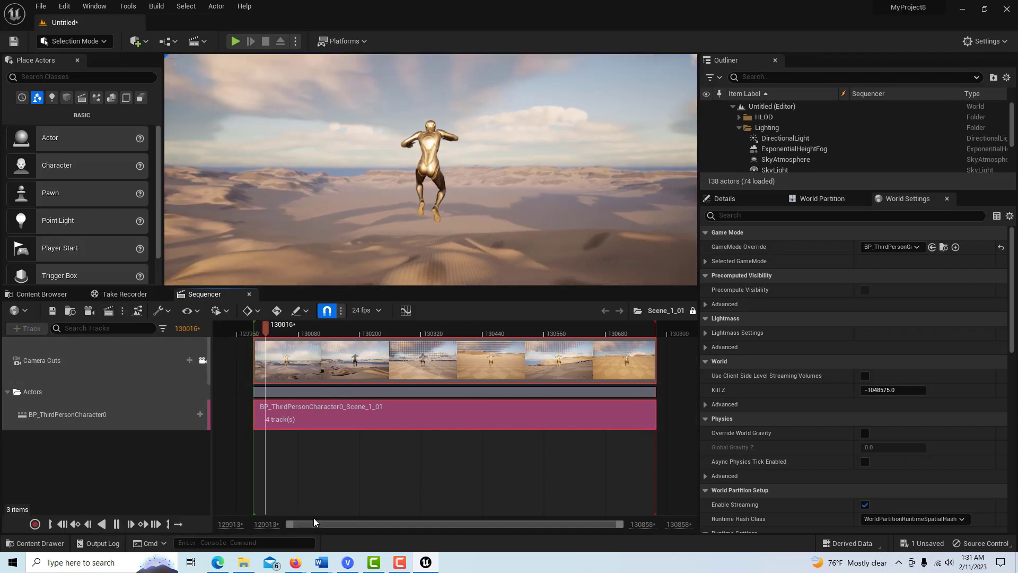